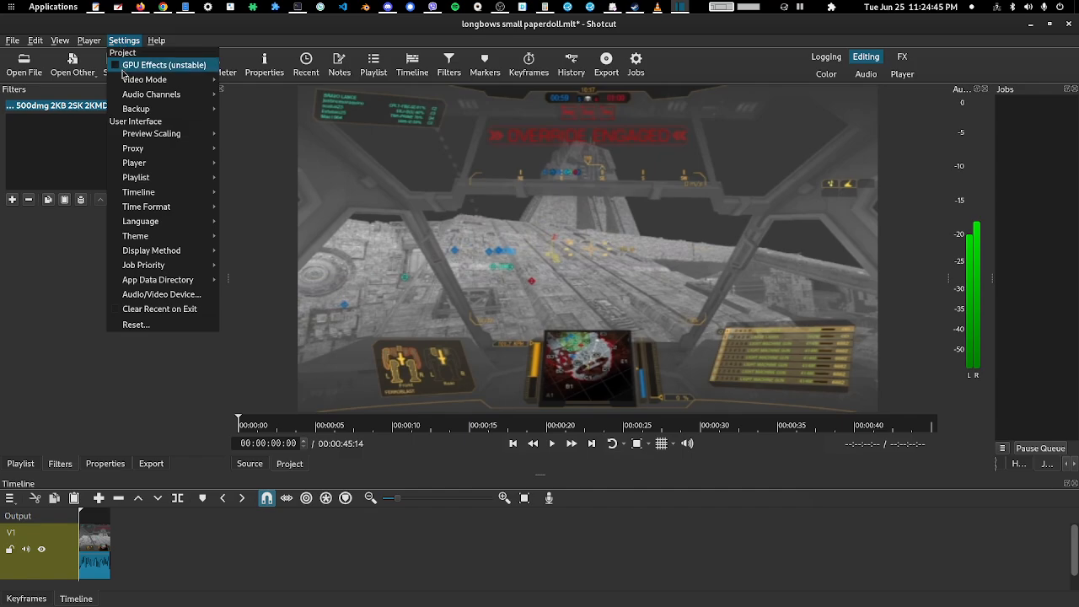
# Check which custom video mode the project uses
pyautogui.moveTo(127, 80)
pyautogui.moveTo(299, 445)
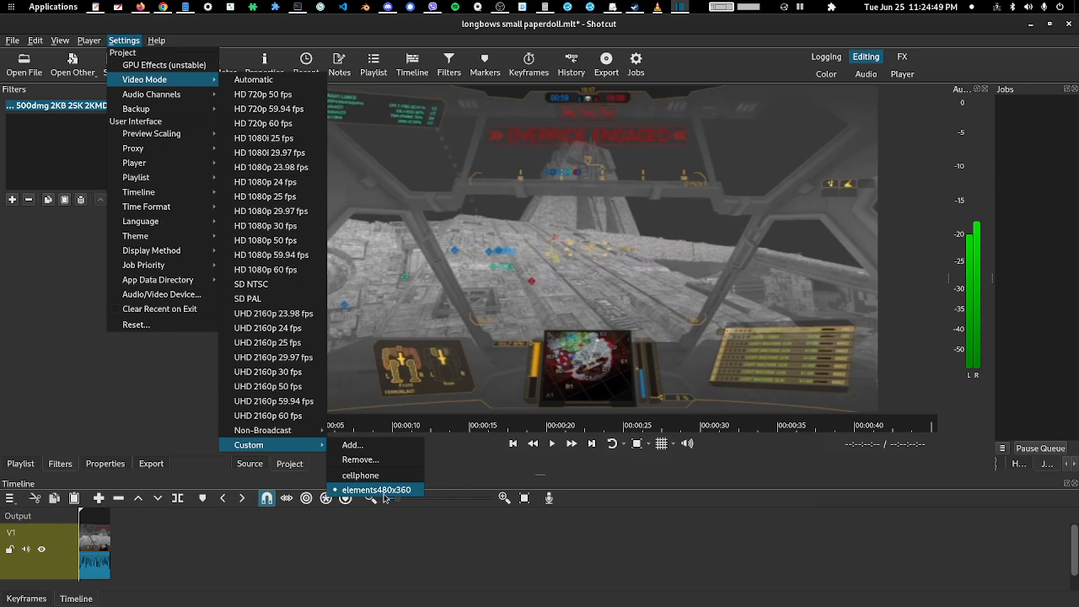
pyautogui.click(764, 482)
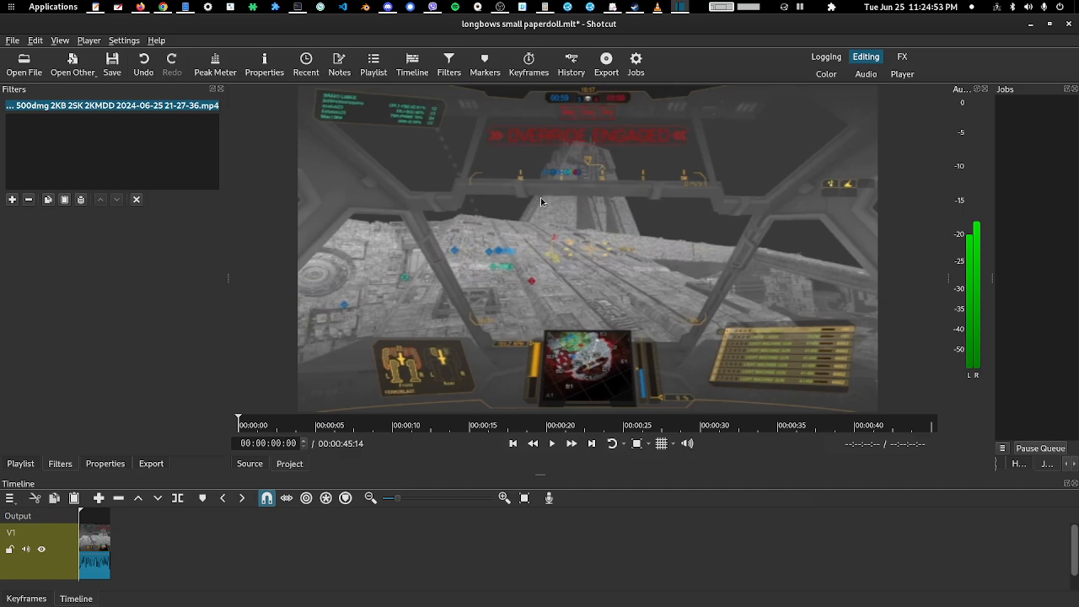
# Add a Size, Position & Rotate filter to the clip, searching the filter list for "size"
pyautogui.click(11, 201)
pyautogui.write('si')
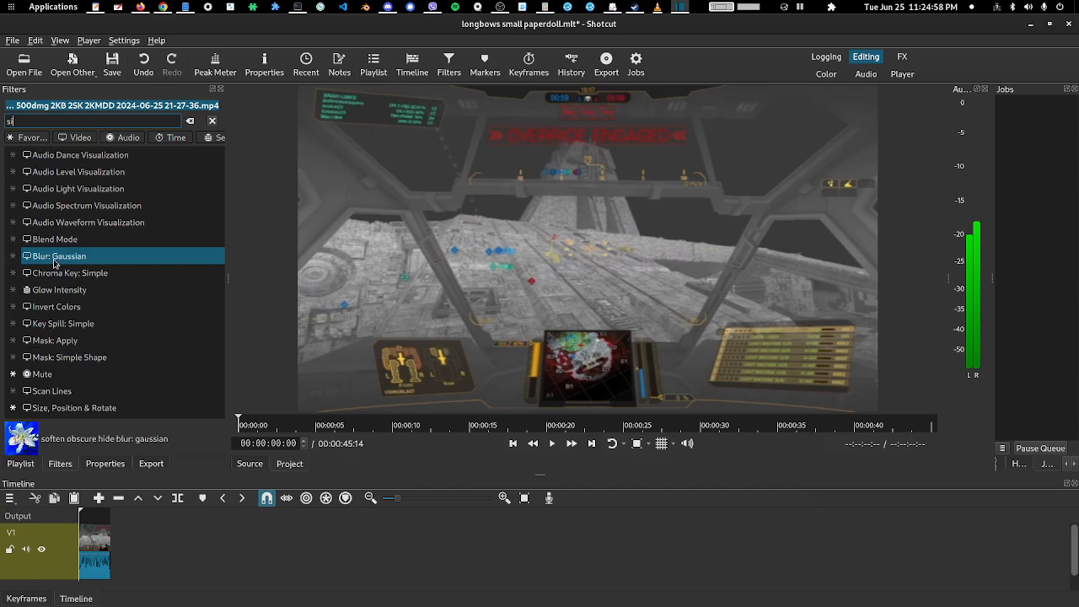
pyautogui.click(53, 264)
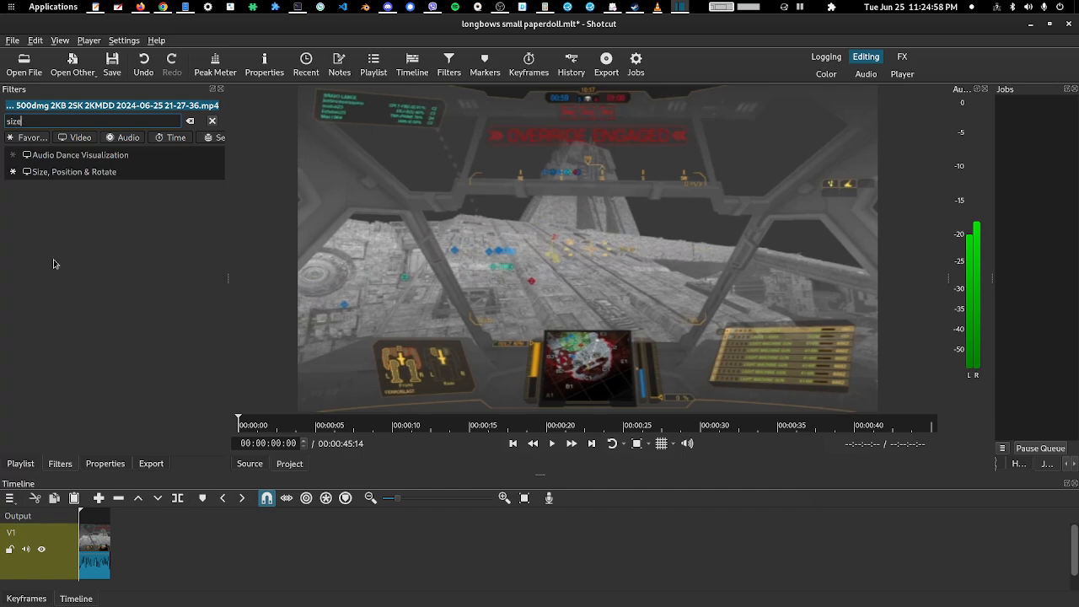
pyautogui.click(42, 469)
pyautogui.click(62, 465)
pyautogui.click(20, 466)
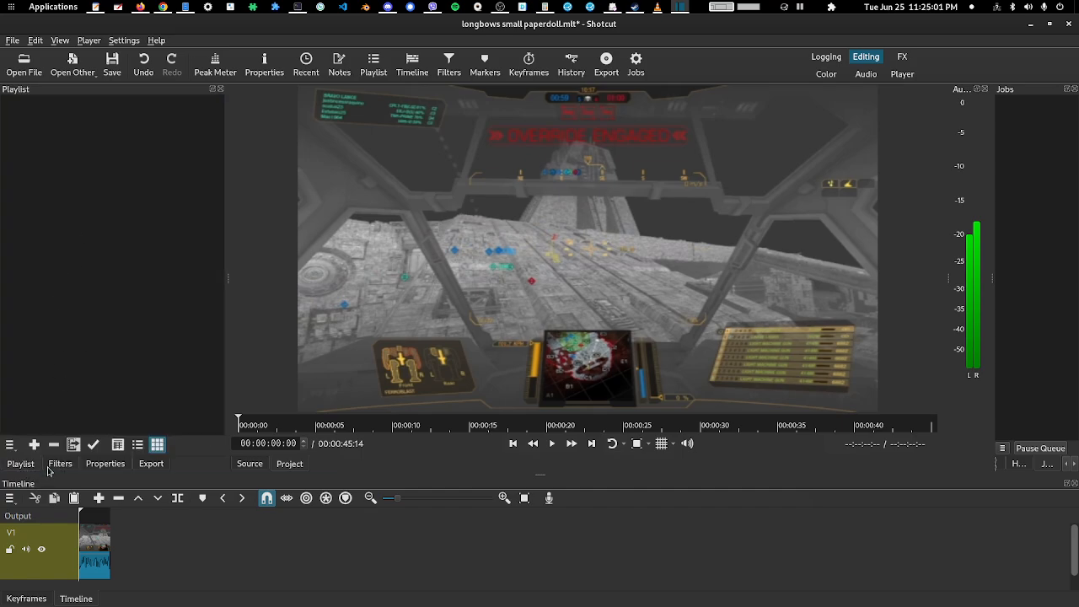
pyautogui.click(59, 465)
pyautogui.click(12, 201)
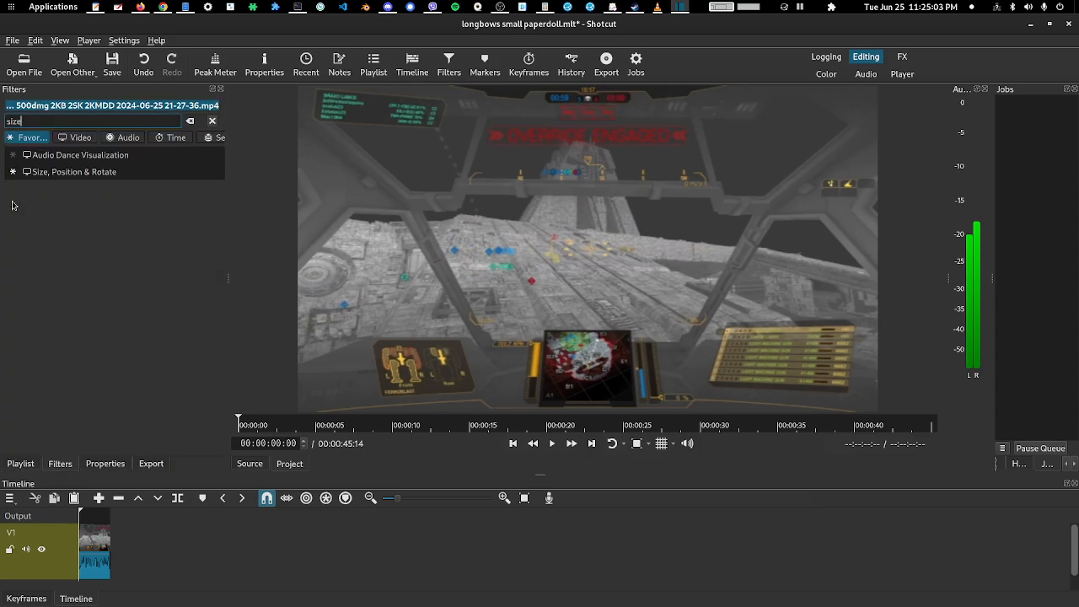
pyautogui.click(47, 173)
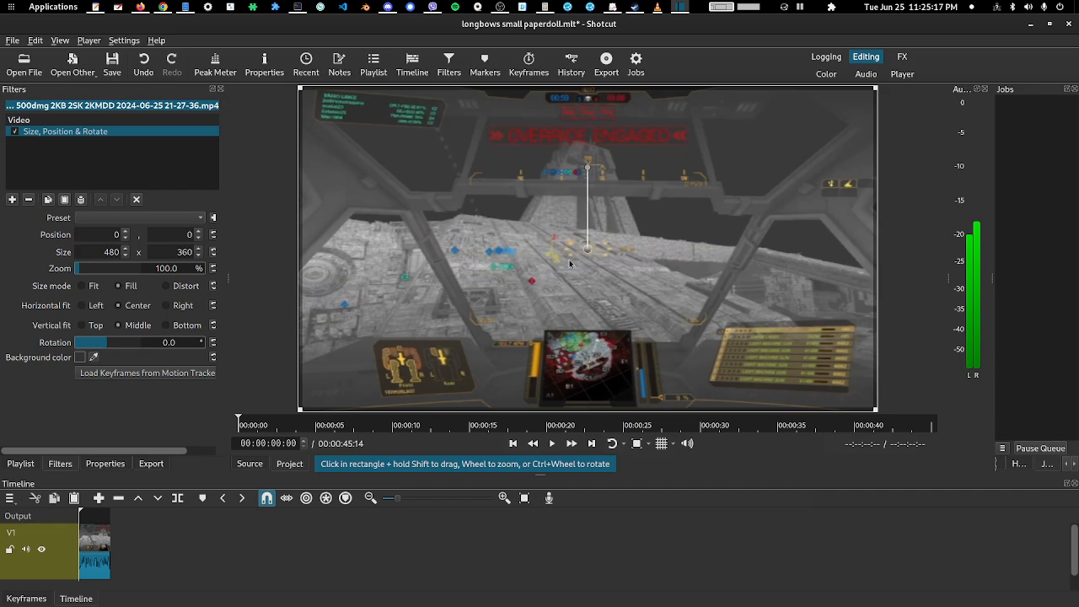
# Zoom the clip in the Size, Position & Rotate filter to about 490%
pyautogui.scroll(8, 571, 253)
pyautogui.scroll(18, 575, 254)
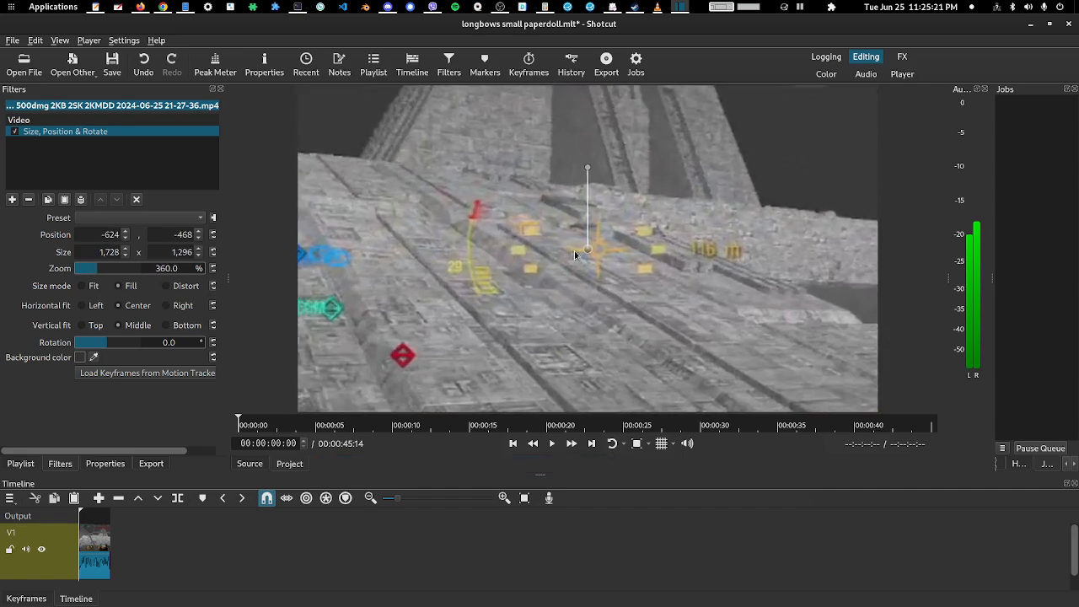
pyautogui.scroll(17, 574, 255)
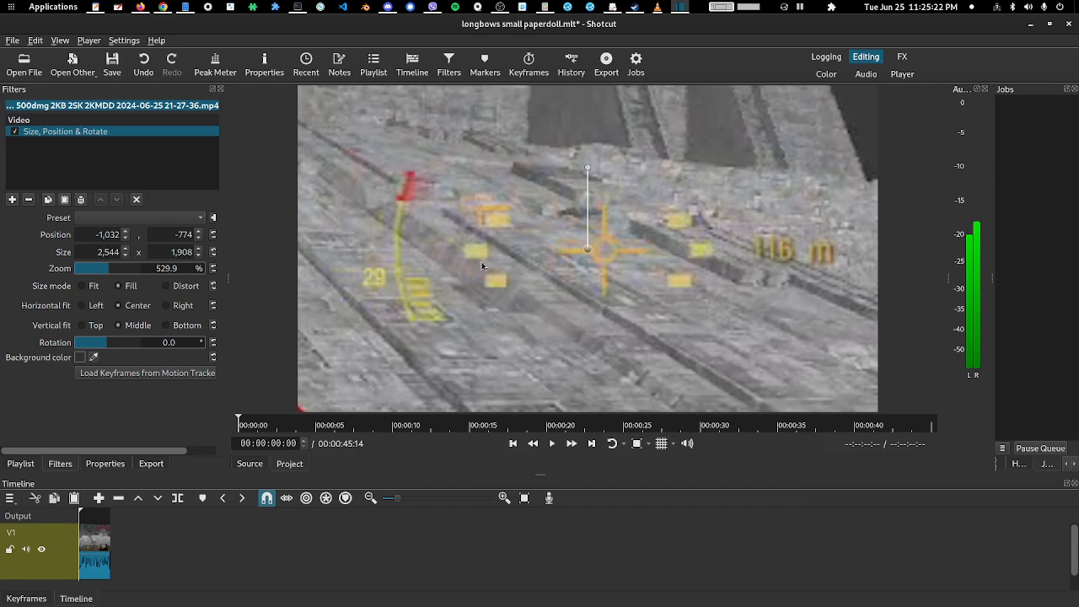
pyautogui.scroll(-5, 482, 267)
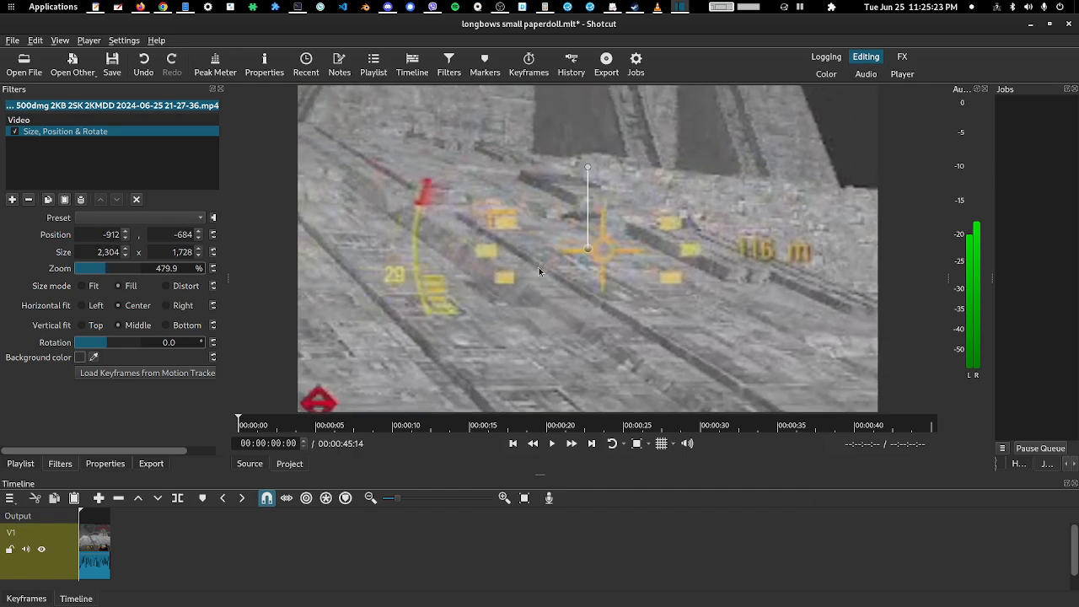
pyautogui.scroll(1, 539, 272)
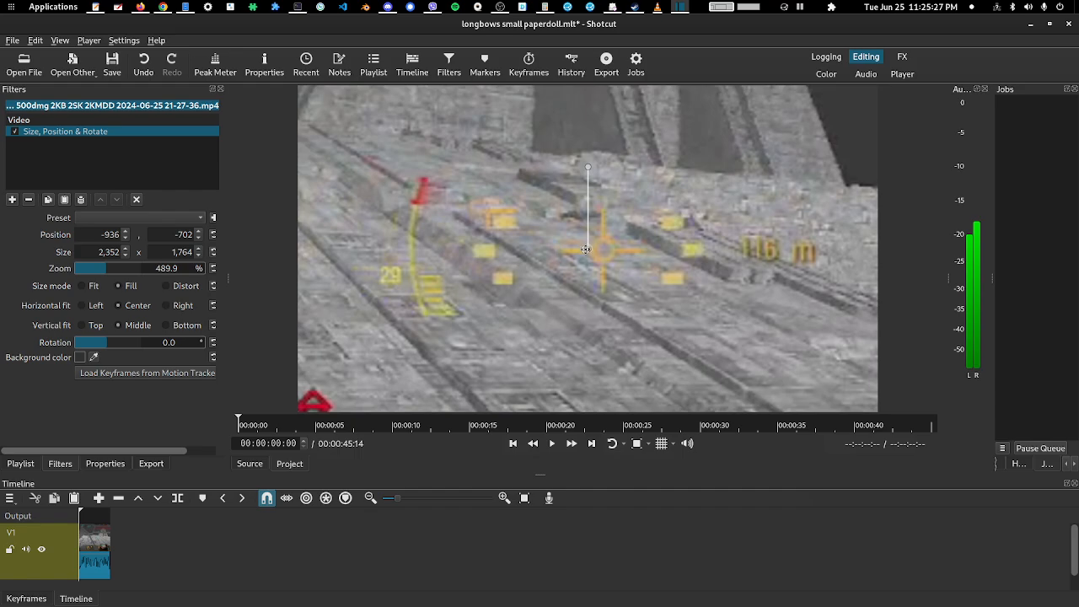
# Reposition the enlarged clip to about -1862, -10 so the mech paperdoll fills the frame, checking it at about 20 seconds
pyautogui.moveTo(586, 250)
pyautogui.mouseDown()
pyautogui.moveTo(248, 462)
pyautogui.moveTo(182, 470)
pyautogui.moveTo(7, 543)
pyautogui.moveTo(0, 606)
pyautogui.moveTo(92, 544)
pyautogui.moveTo(89, 606)
pyautogui.moveTo(0, 606)
pyautogui.moveTo(219, 506)
pyautogui.moveTo(337, 379)
pyautogui.moveTo(472, 286)
pyautogui.moveTo(595, 242)
pyautogui.mouseUp()
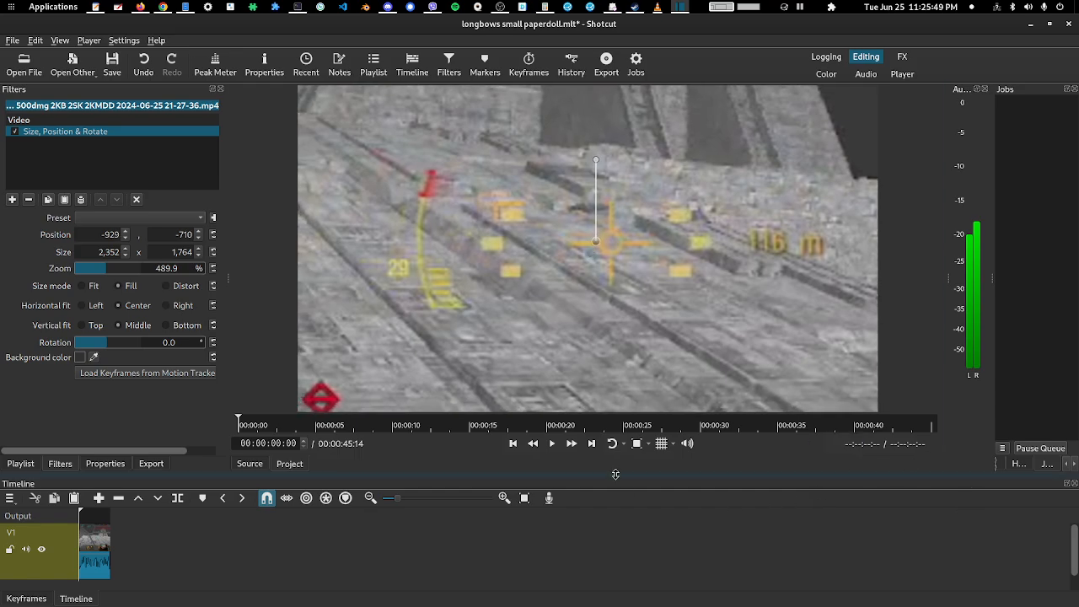
pyautogui.moveTo(607, 473); pyautogui.dragTo(615, 175)
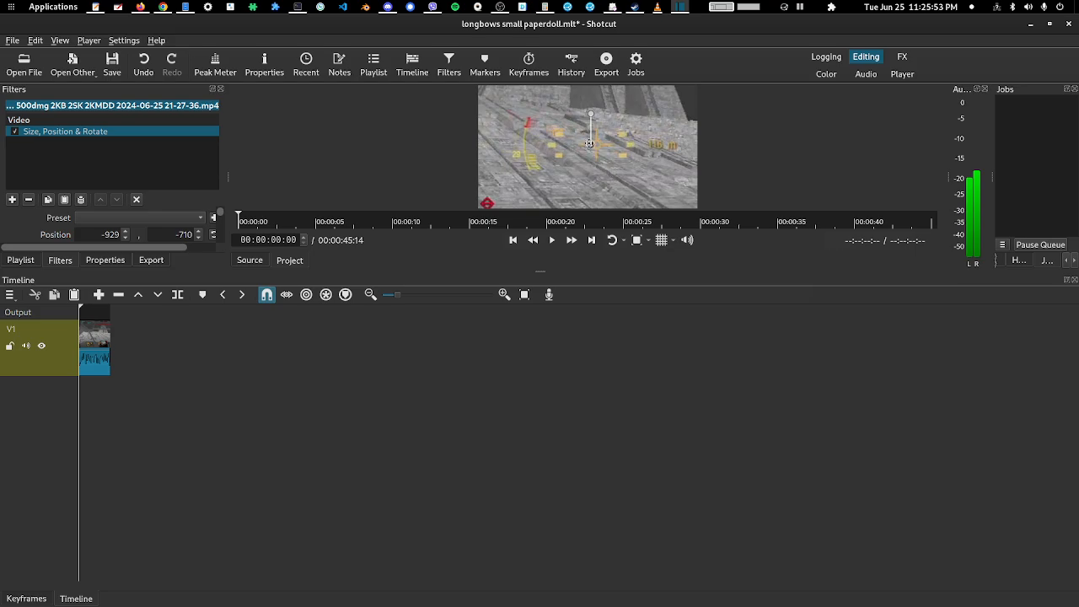
pyautogui.moveTo(589, 143); pyautogui.dragTo(159, 390)
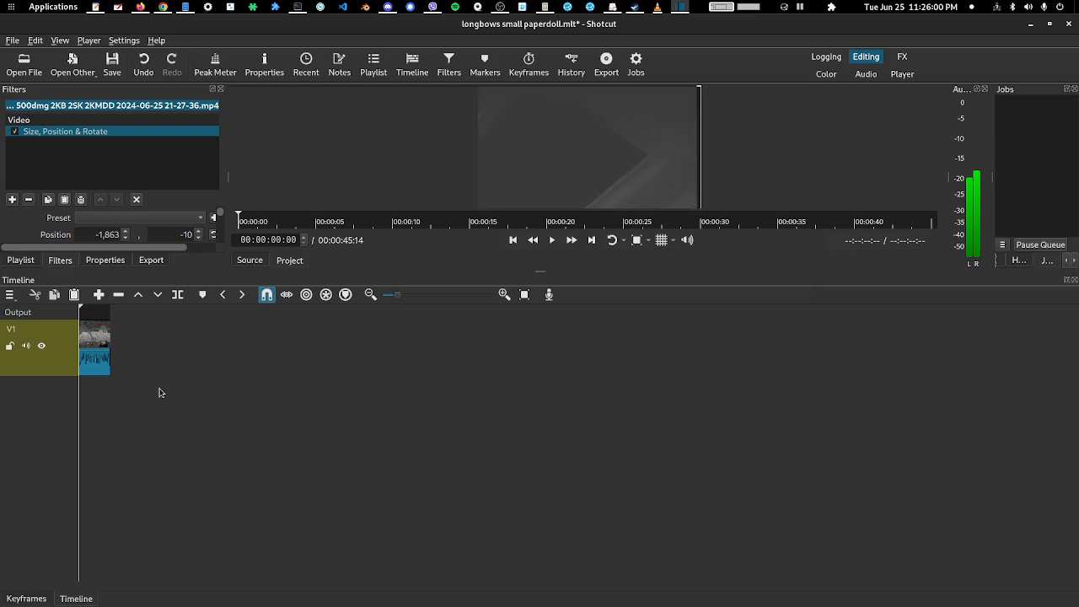
pyautogui.click(93, 311)
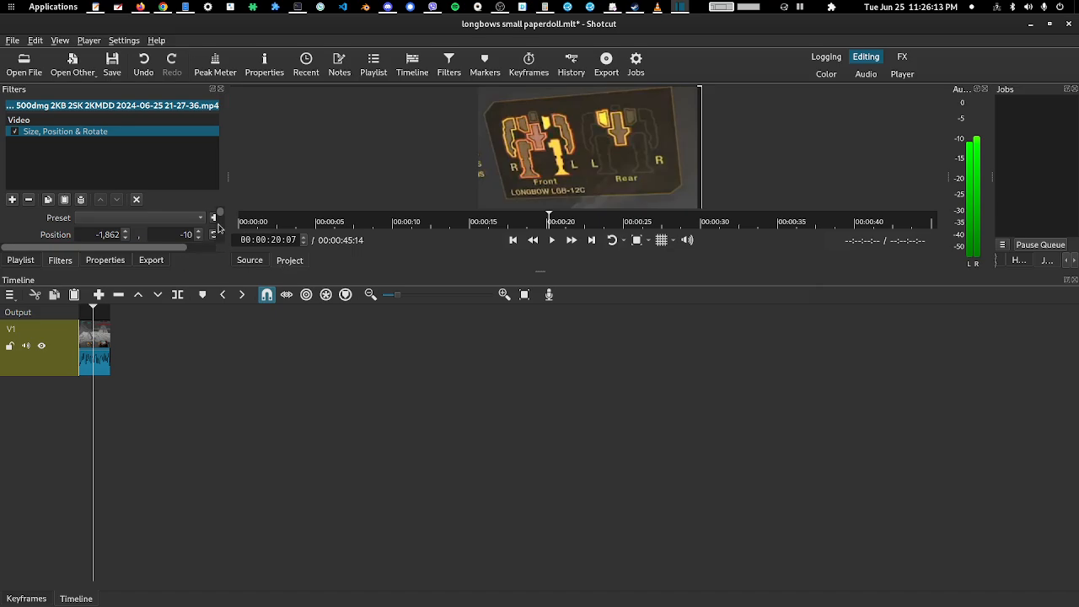
# Enlarge the filter settings and preview areas to examine the Size, Position & Rotate values
pyautogui.moveTo(229, 186); pyautogui.dragTo(279, 185)
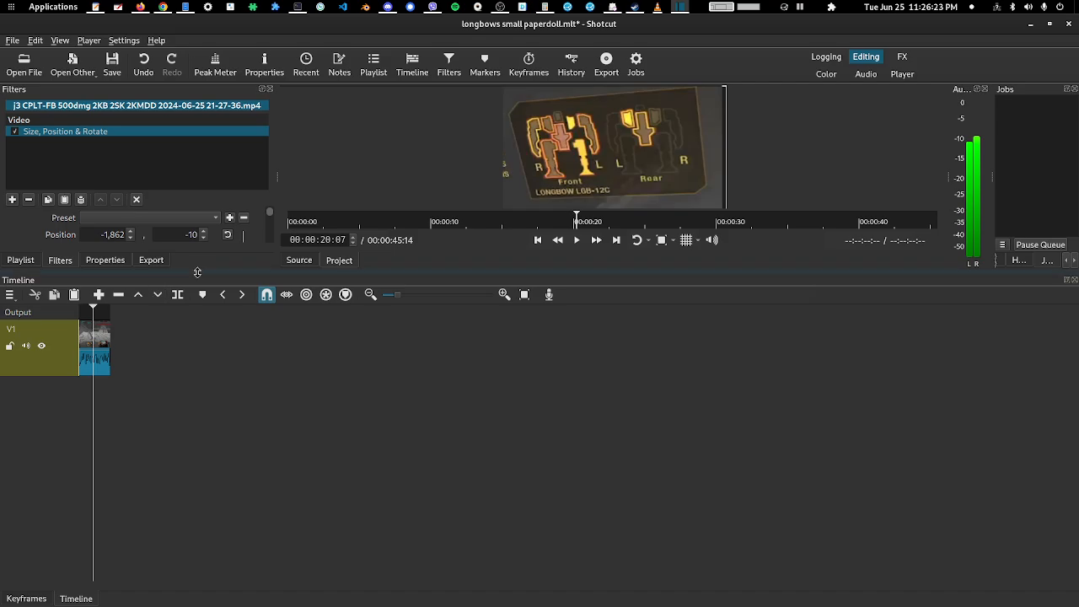
pyautogui.scroll(-1, 201, 266)
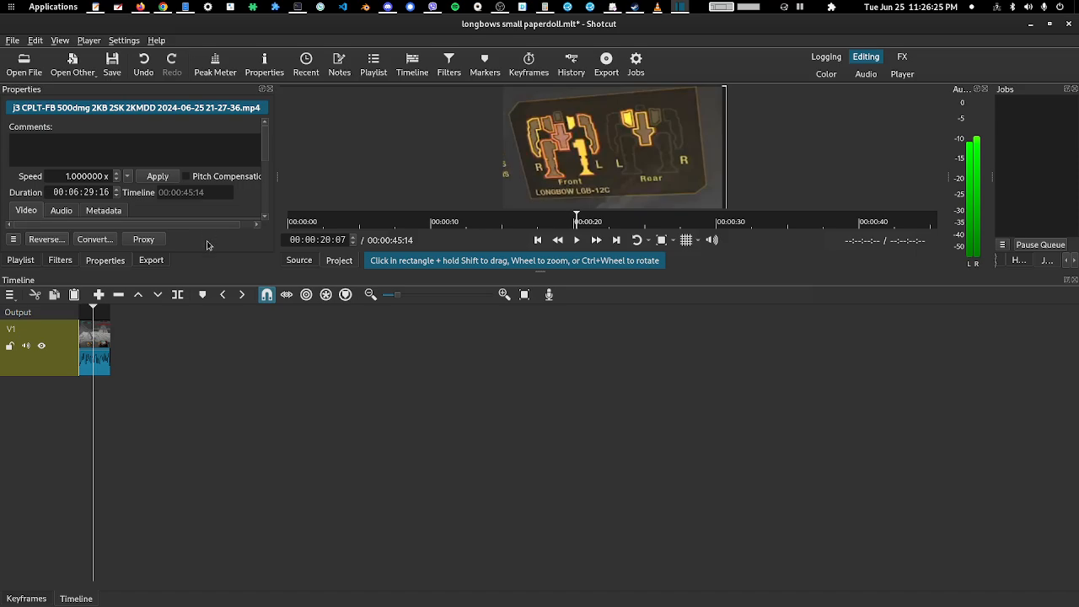
pyautogui.moveTo(541, 273); pyautogui.dragTo(552, 383)
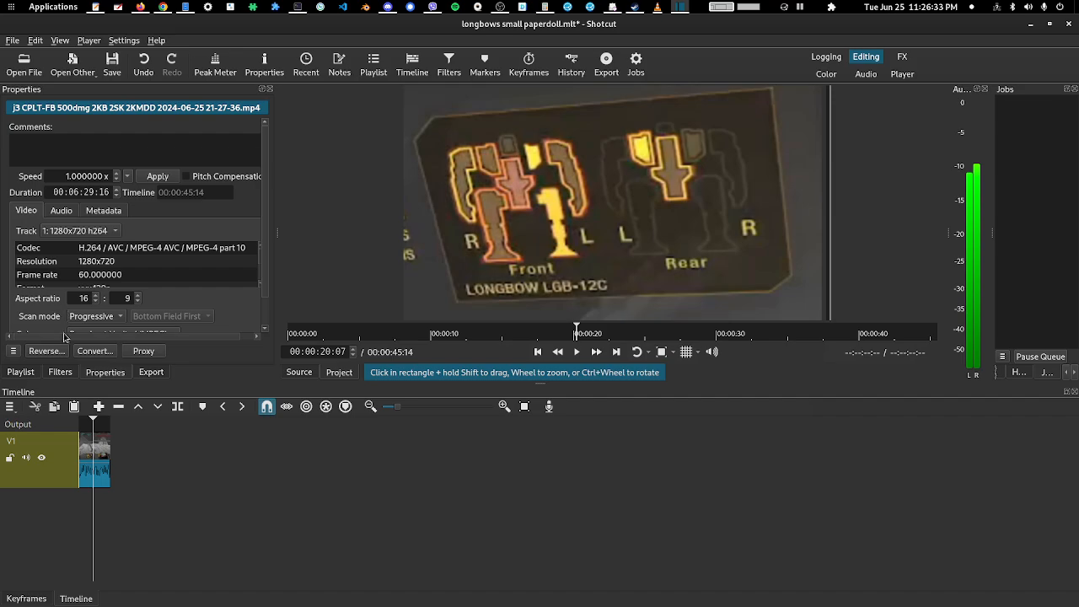
pyautogui.click(64, 376)
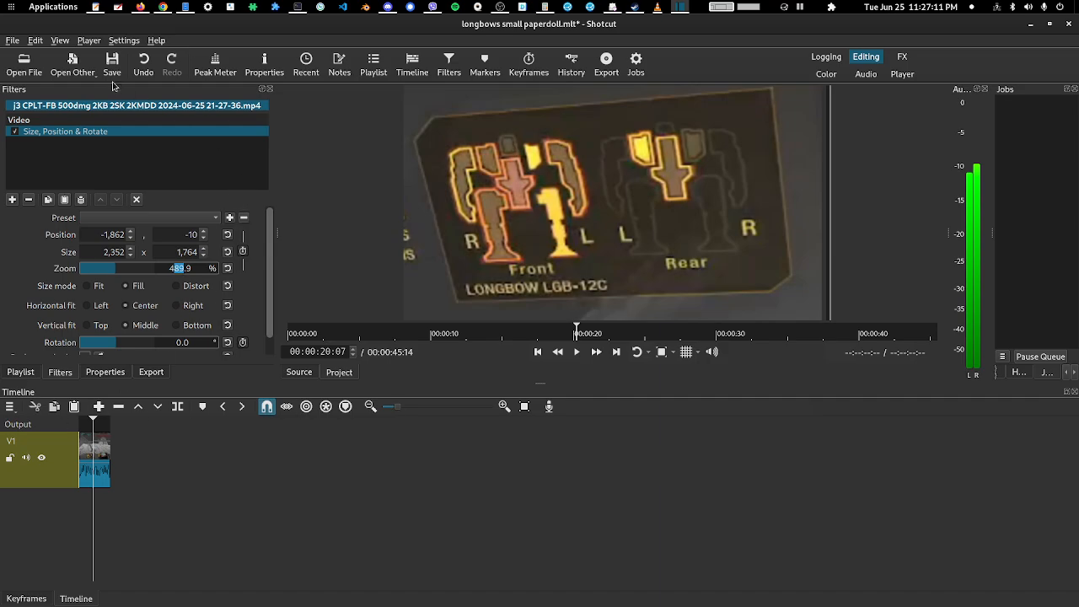
# Open the longbow.mlt project from the Videos folder, saving the changes to the current project
pyautogui.click(12, 40)
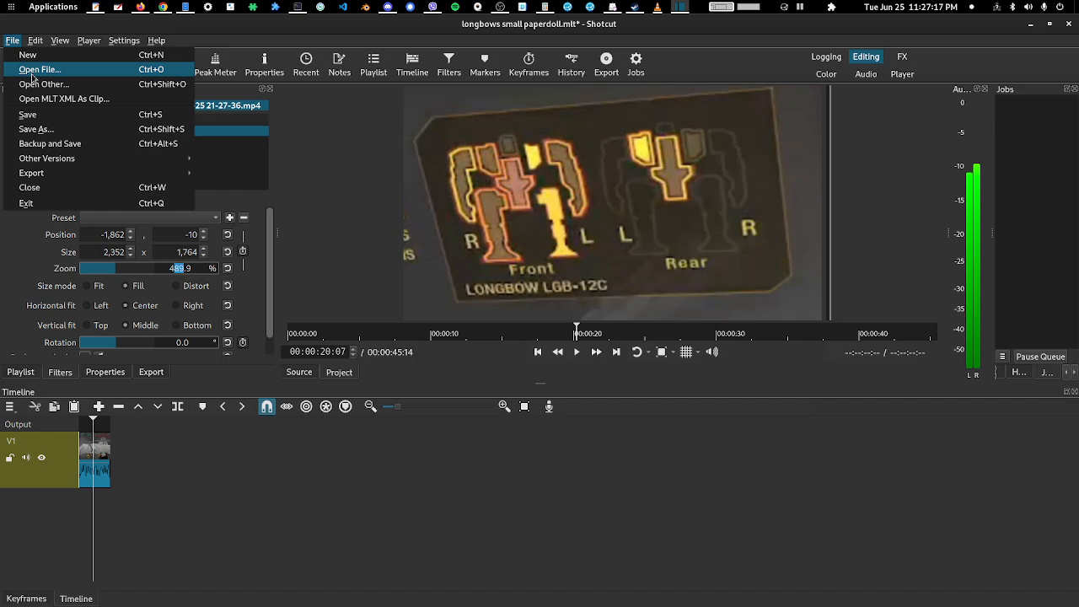
pyautogui.click(32, 74)
pyautogui.click(363, 164)
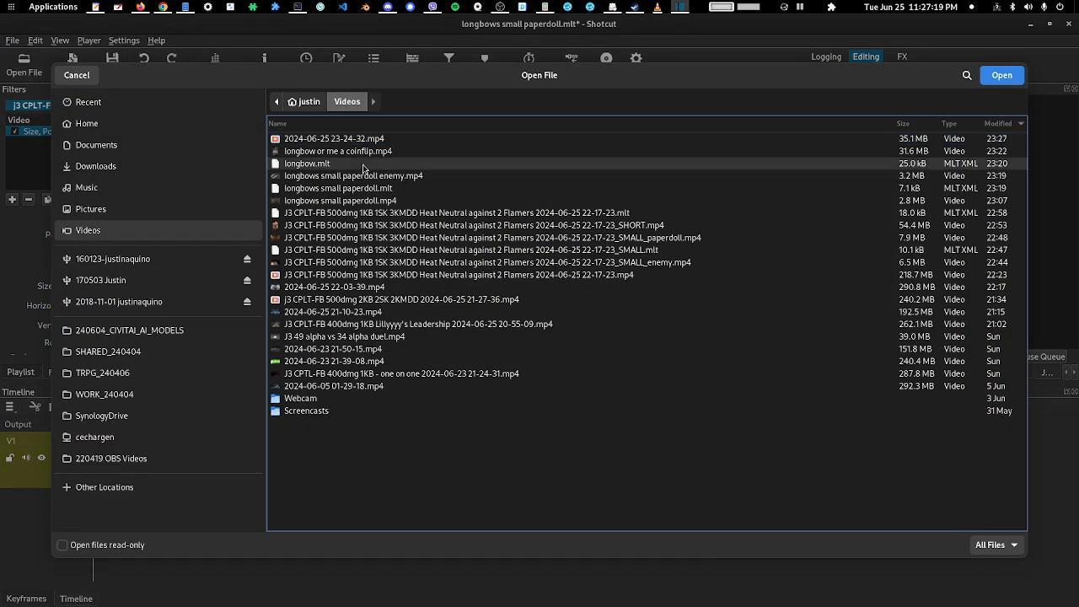
pyautogui.click(1008, 79)
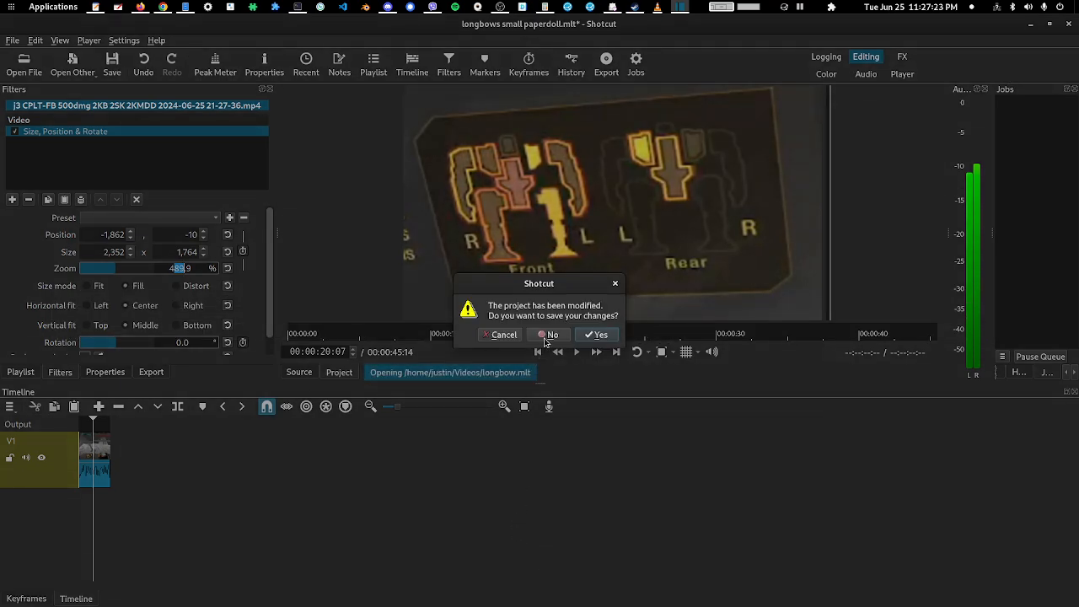
pyautogui.click(598, 335)
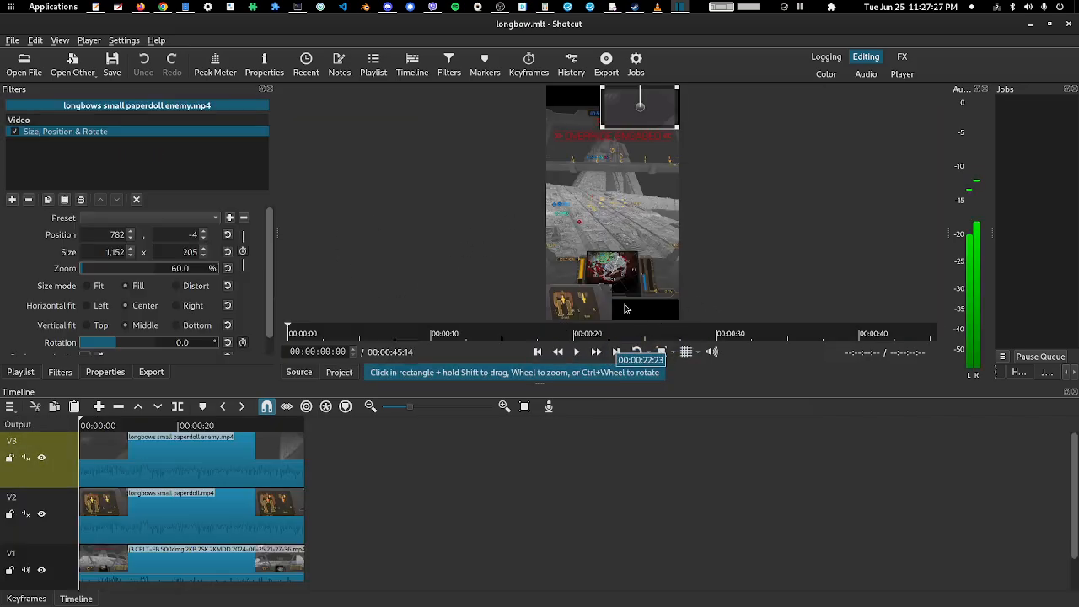
# Look through the longbow project's playlist, filters and custom video mode options
pyautogui.click(90, 41)
pyautogui.click(105, 25)
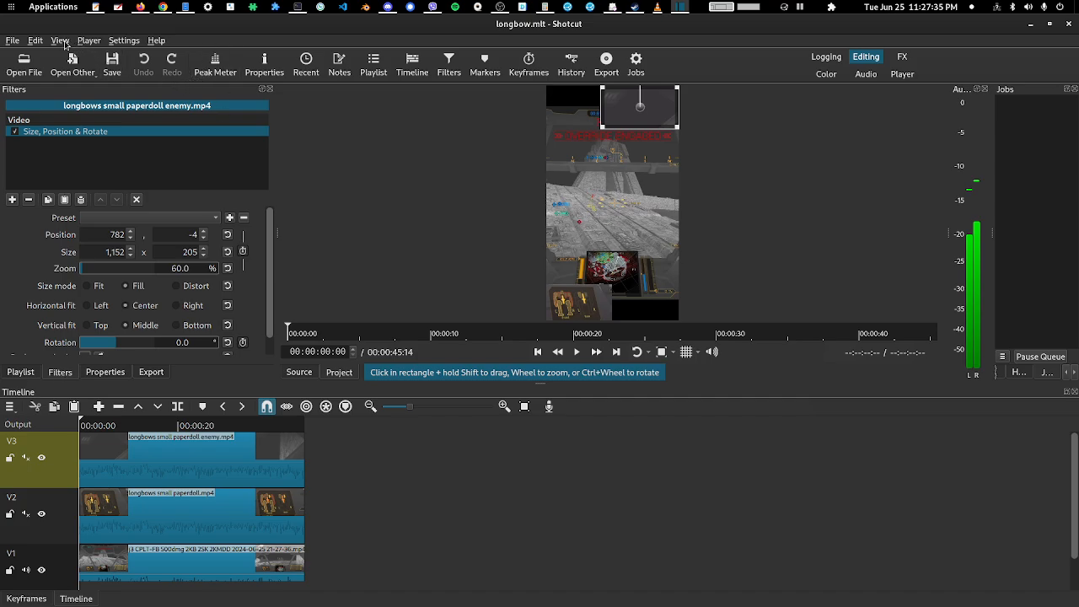
pyautogui.click(24, 373)
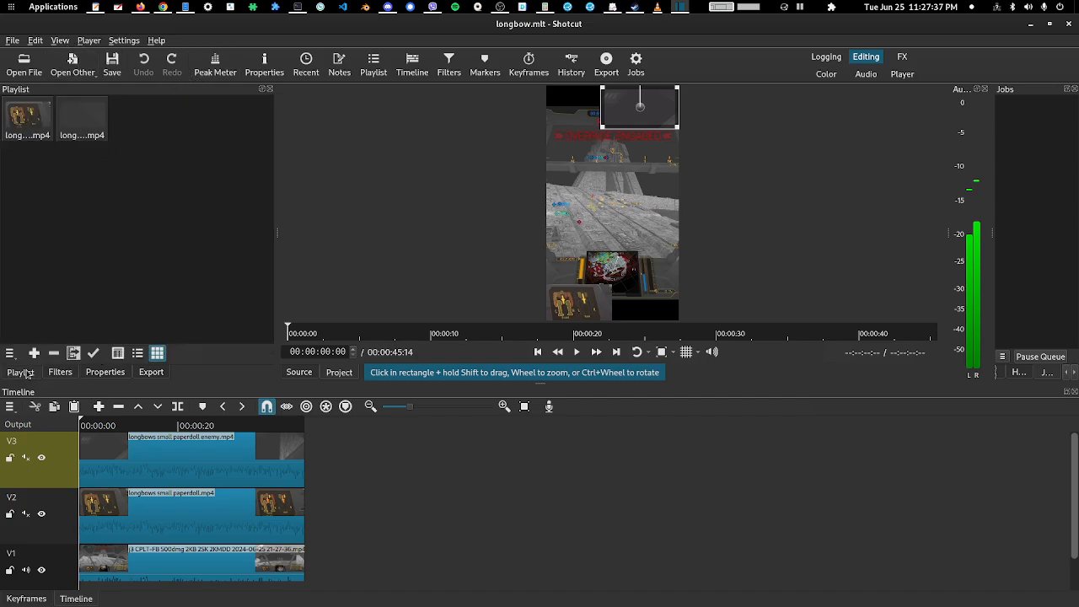
pyautogui.click(59, 372)
pyautogui.click(98, 375)
pyautogui.click(74, 374)
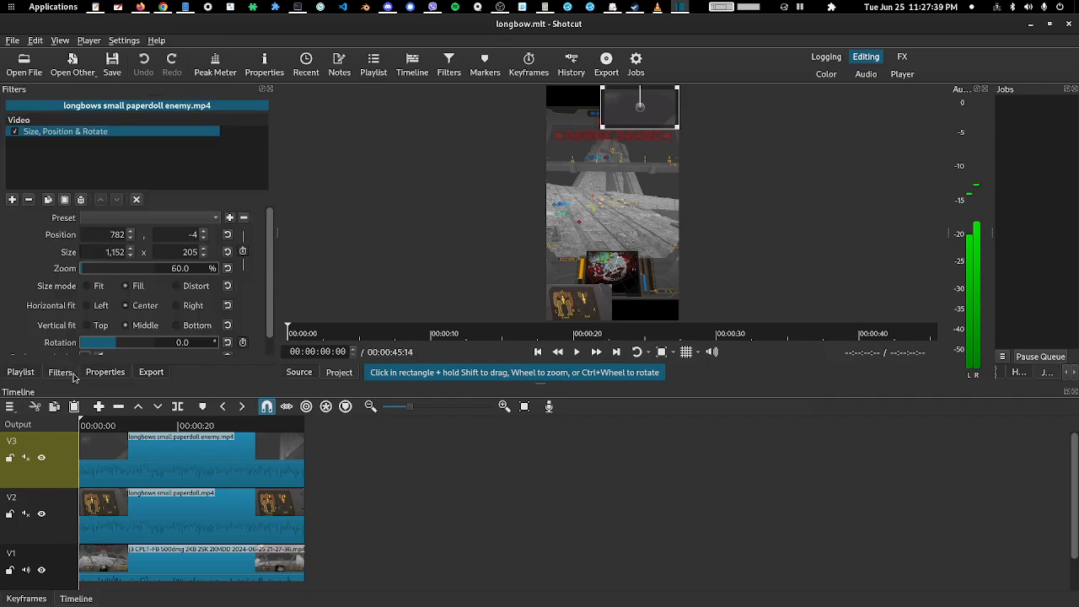
pyautogui.click(100, 40)
pyautogui.moveTo(122, 42)
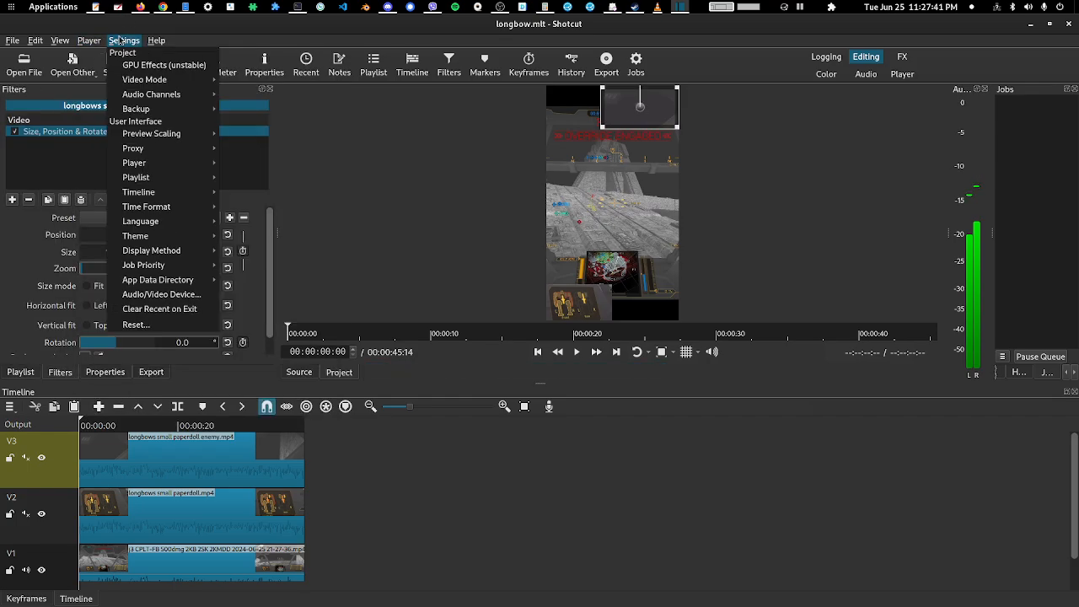
pyautogui.moveTo(147, 79)
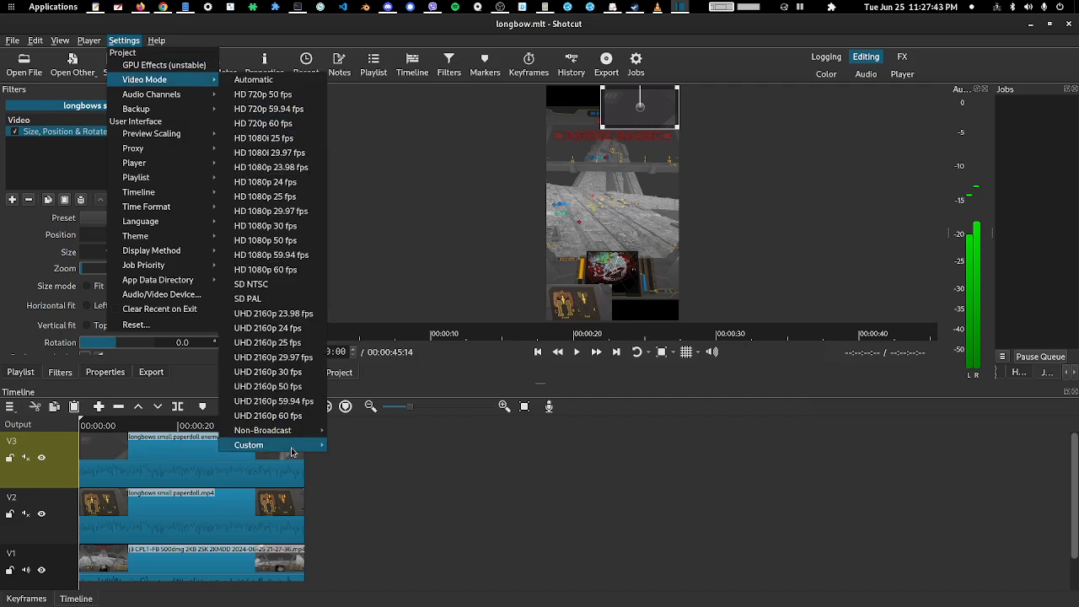
pyautogui.moveTo(295, 452)
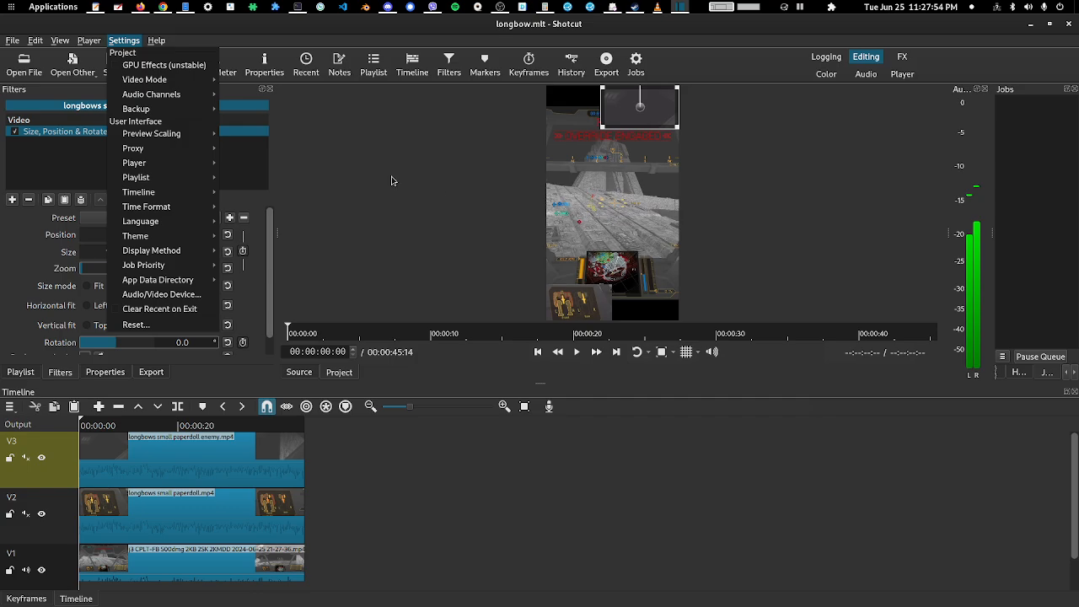
pyautogui.click(63, 149)
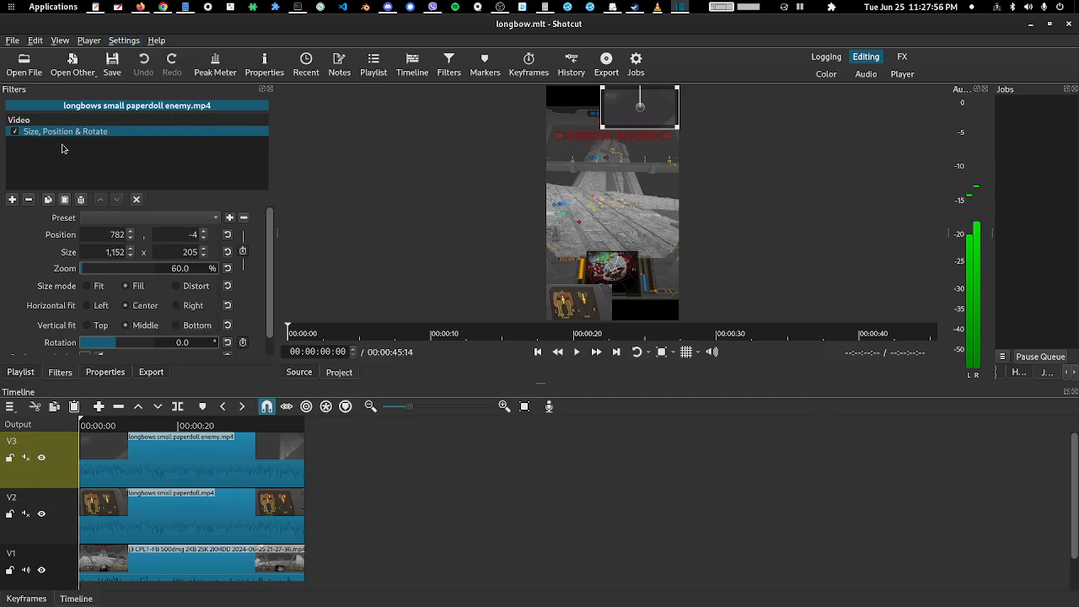
# Look over the timeline's track operations and track height options and the project files in the Videos folder
pyautogui.rightClick(322, 461)
pyautogui.moveTo(417, 466)
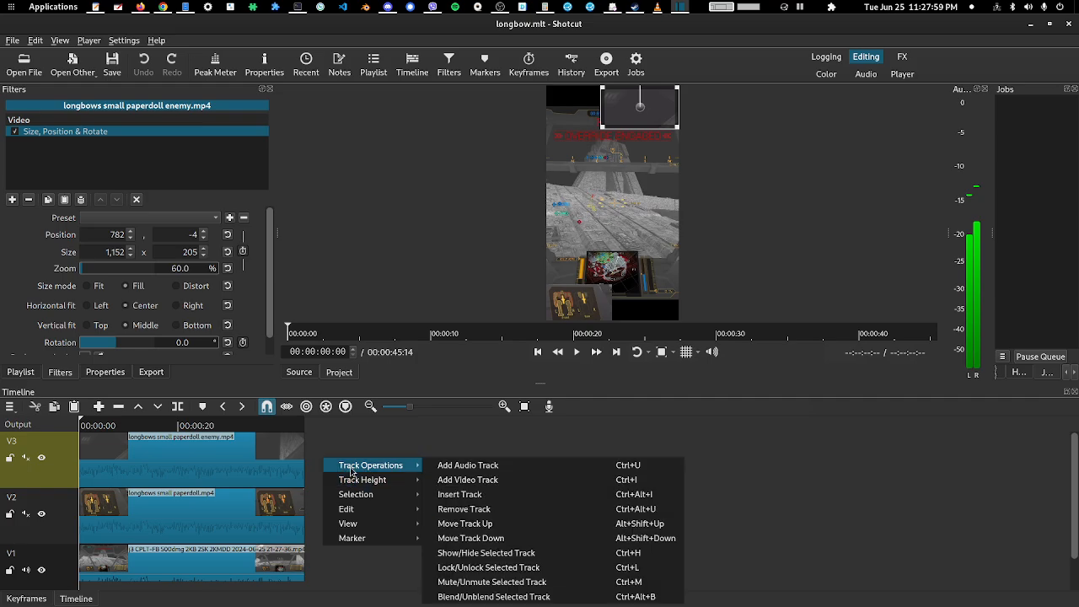
pyautogui.moveTo(371, 479)
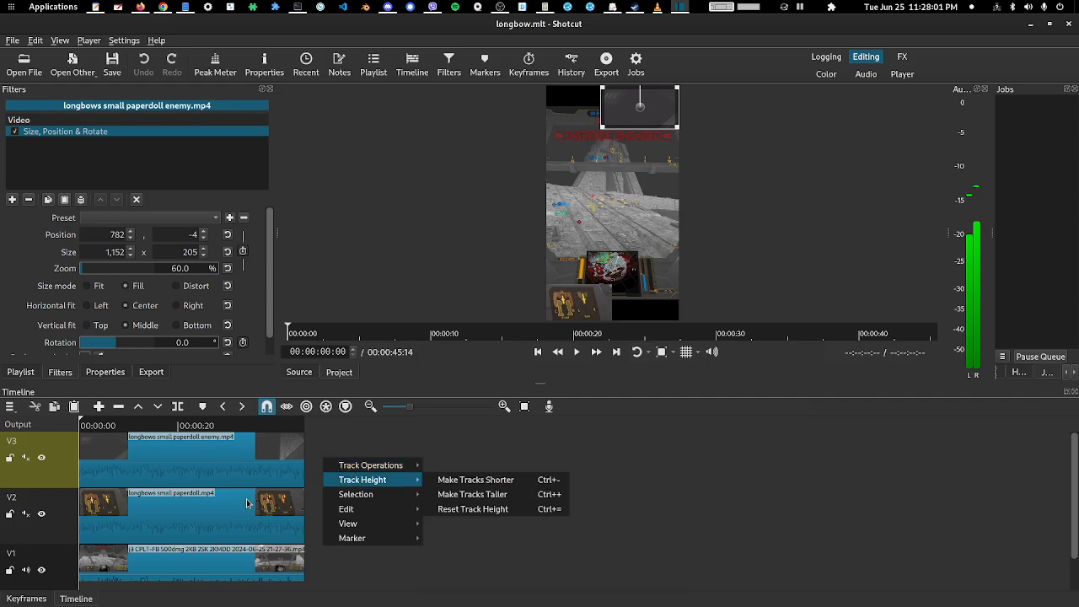
pyautogui.click(349, 441)
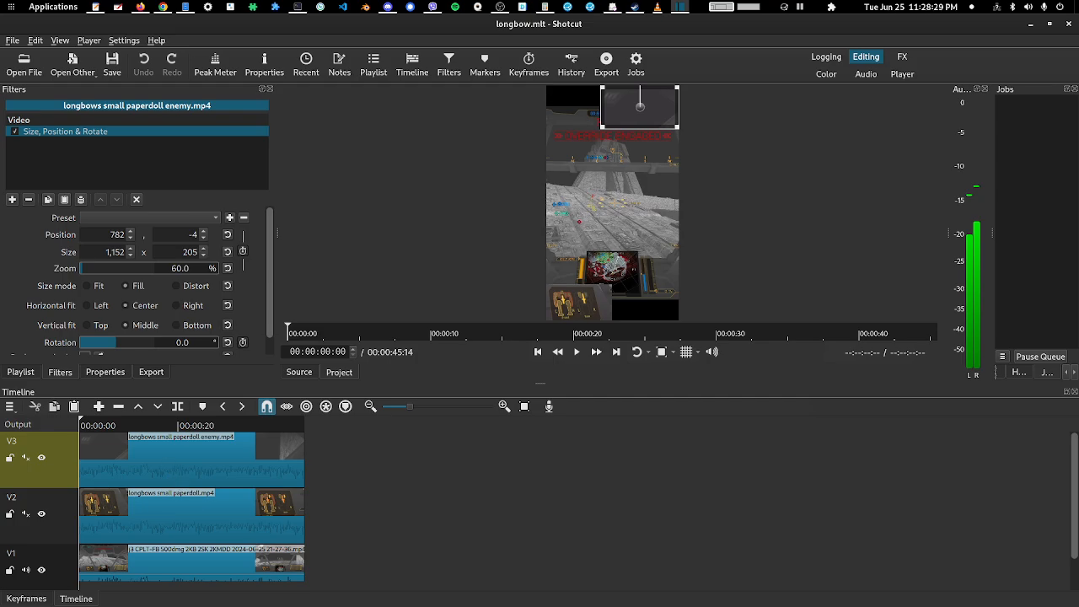
pyautogui.hotkey('ctrl', 'o')
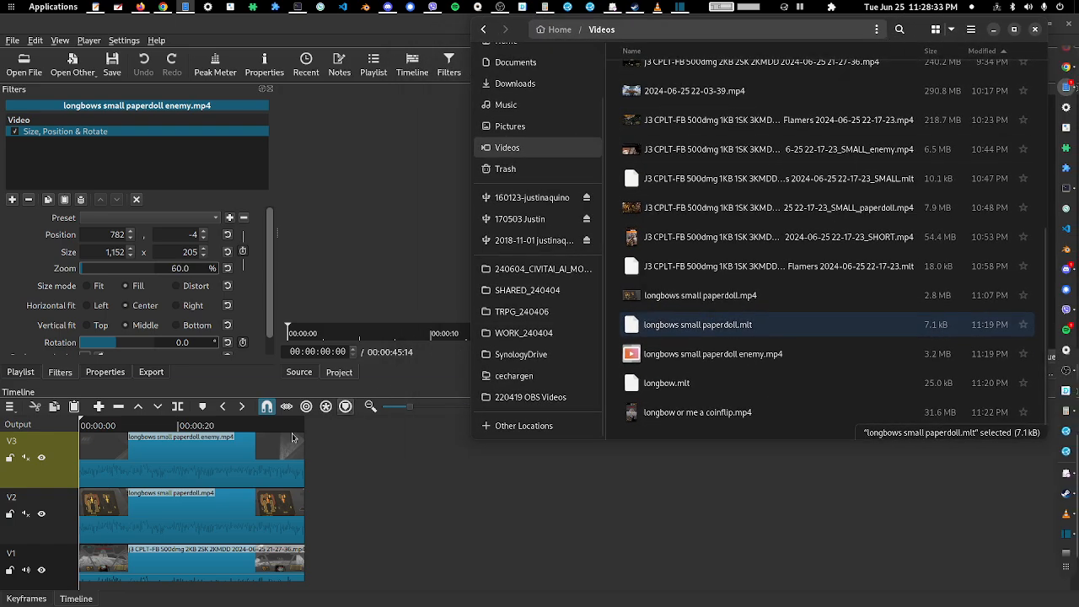
pyautogui.press('Escape')
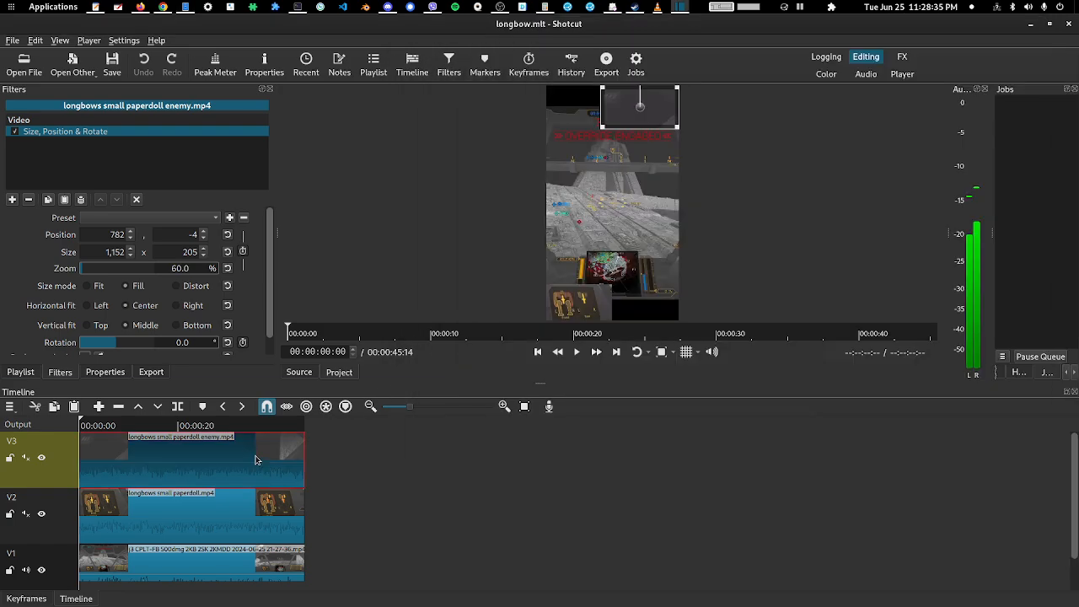
# Remove the clip from track V3 and place longbows small paperdoll enemy.mp4 from the Videos folder at the start of that track
pyautogui.press('Delete')
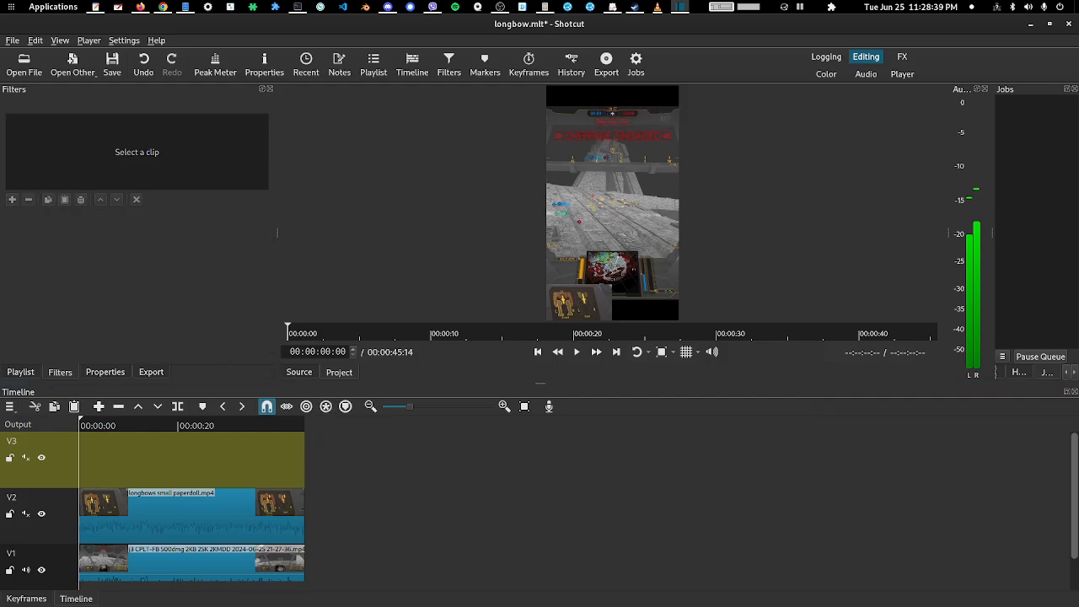
pyautogui.hotkey('ctrl', 'o')
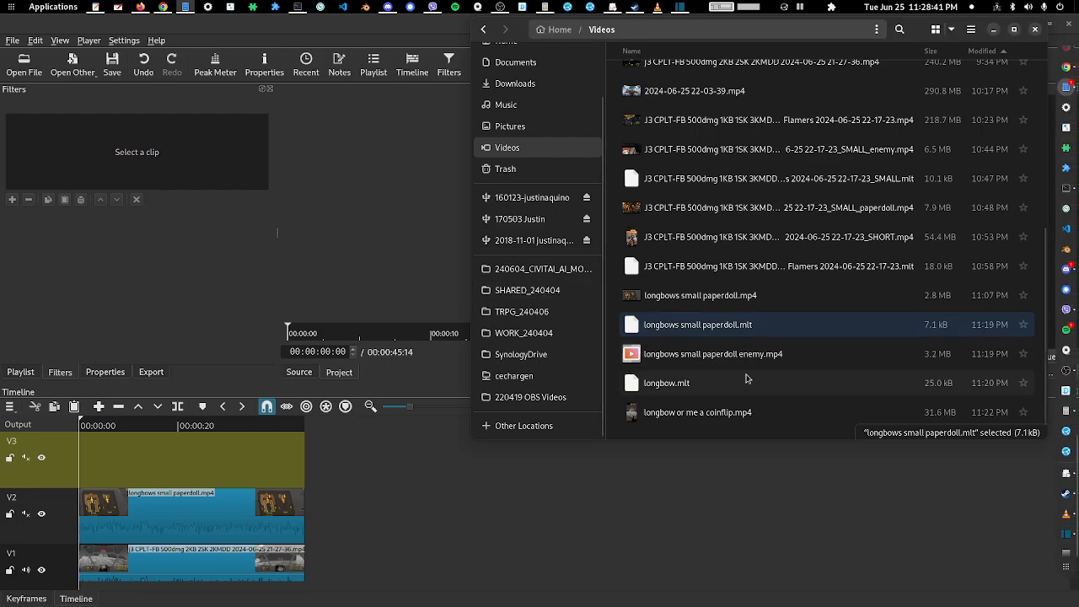
pyautogui.moveTo(749, 356); pyautogui.dragTo(172, 455)
pyautogui.moveTo(284, 459); pyautogui.dragTo(188, 456)
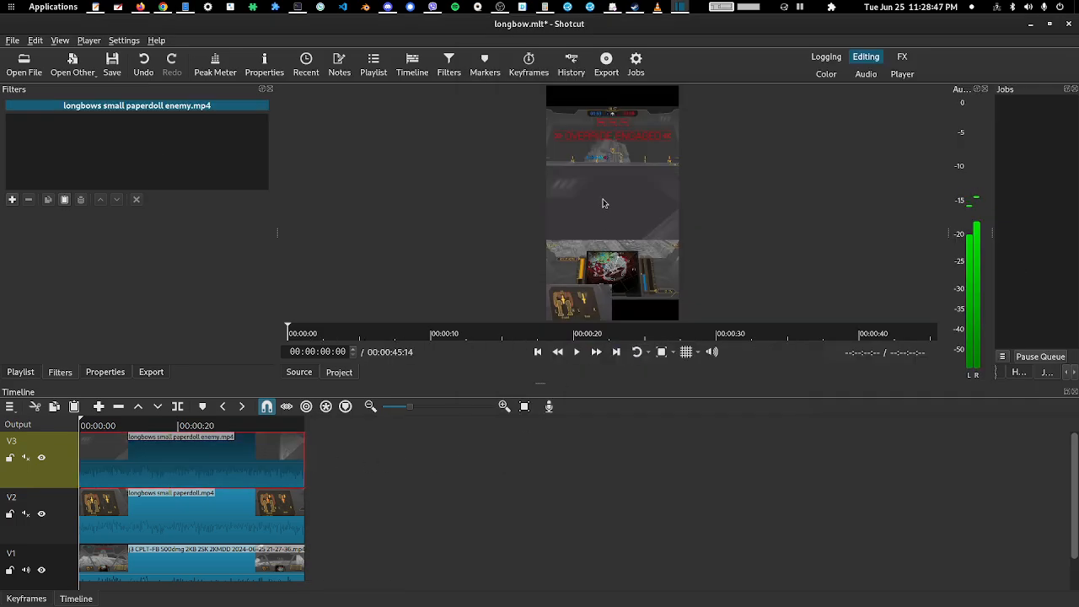
# Add a Size, Position & Rotate filter to the enemy paperdoll clip on track V3
pyautogui.click(13, 200)
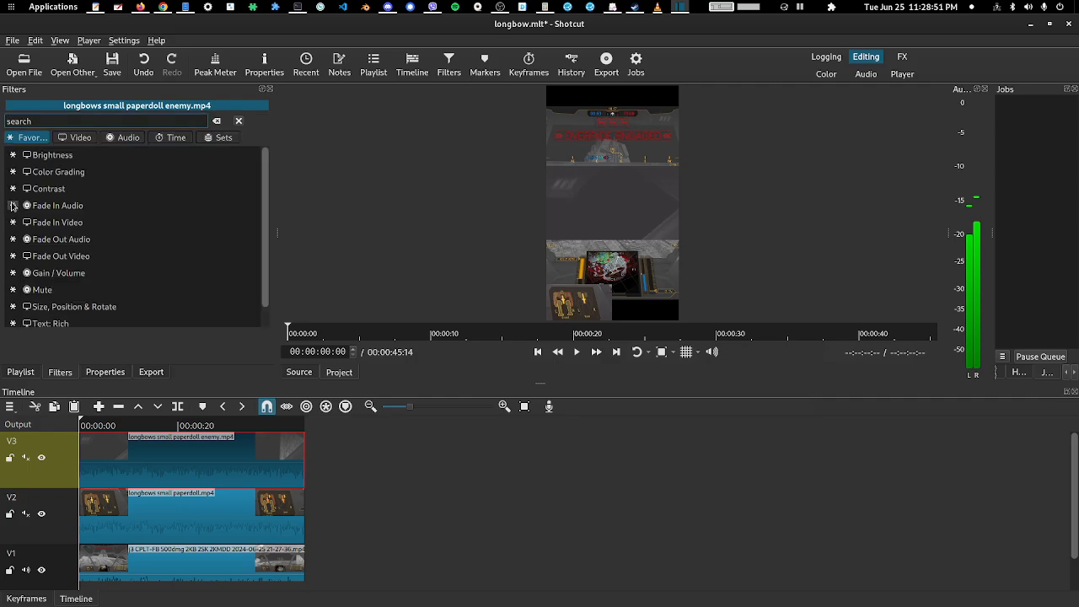
pyautogui.write('size')
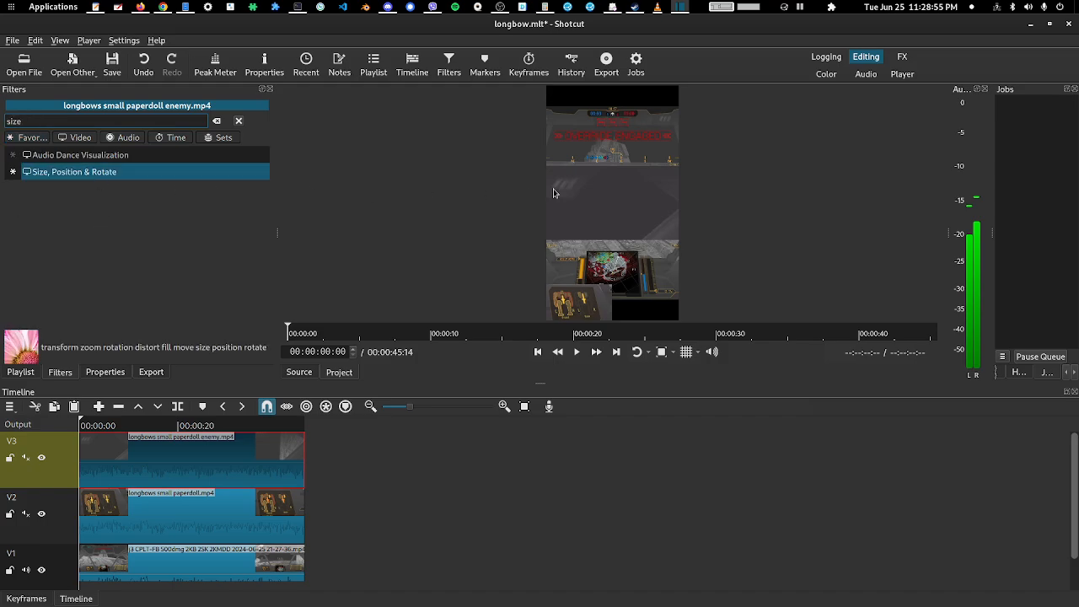
pyautogui.press('Return')
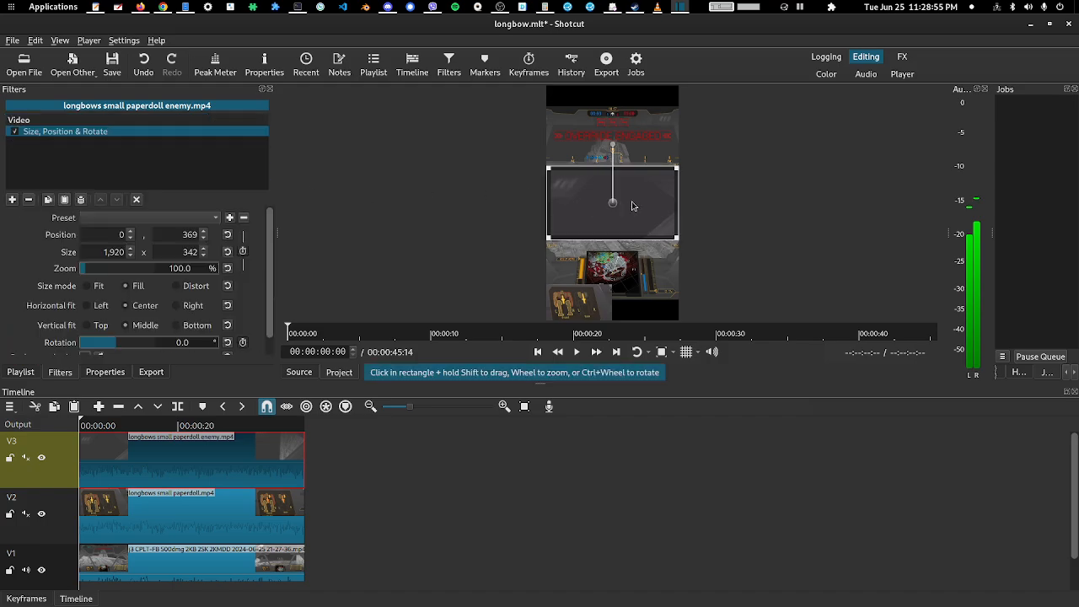
# Scale the enemy paperdoll to 50% and place it in the video frame's upper-right corner at about 954, 2, then preview it around 00:00:29:05
pyautogui.scroll(-8, 632, 192)
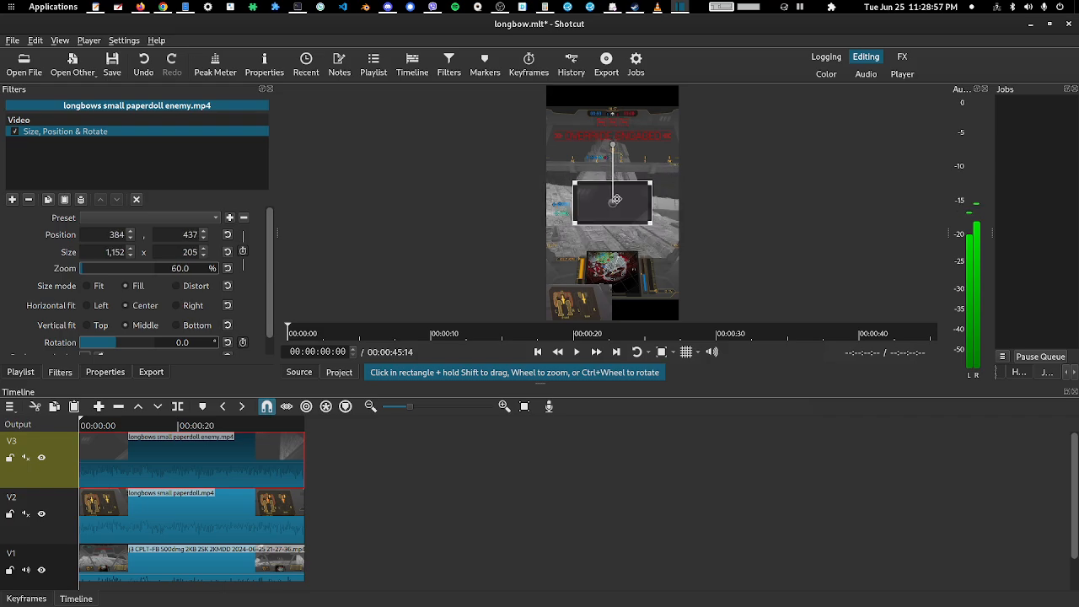
pyautogui.moveTo(613, 204); pyautogui.dragTo(643, 107)
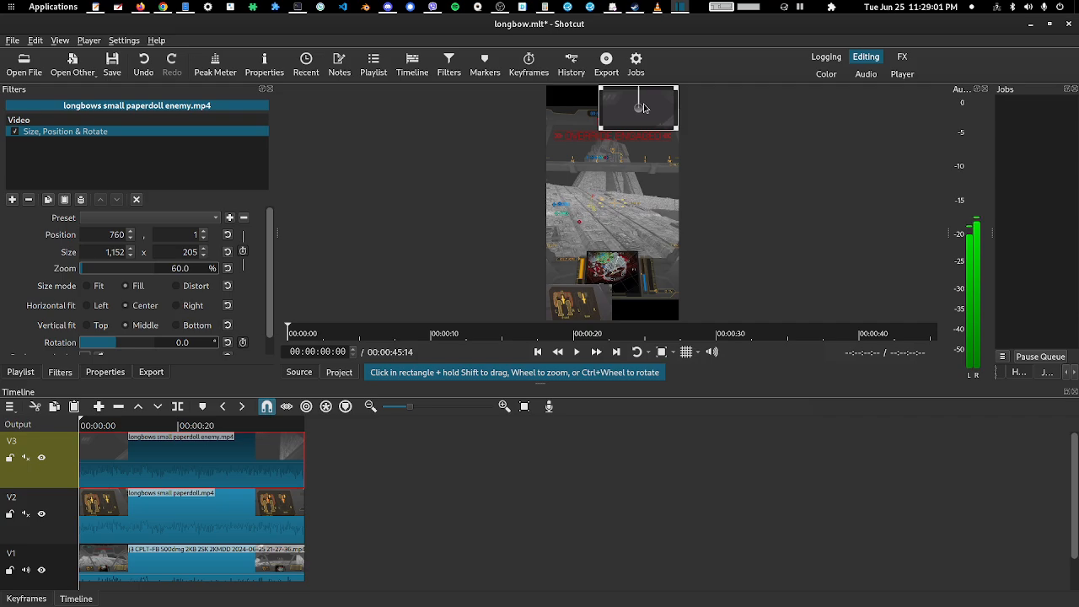
pyautogui.scroll(-2, 638, 109)
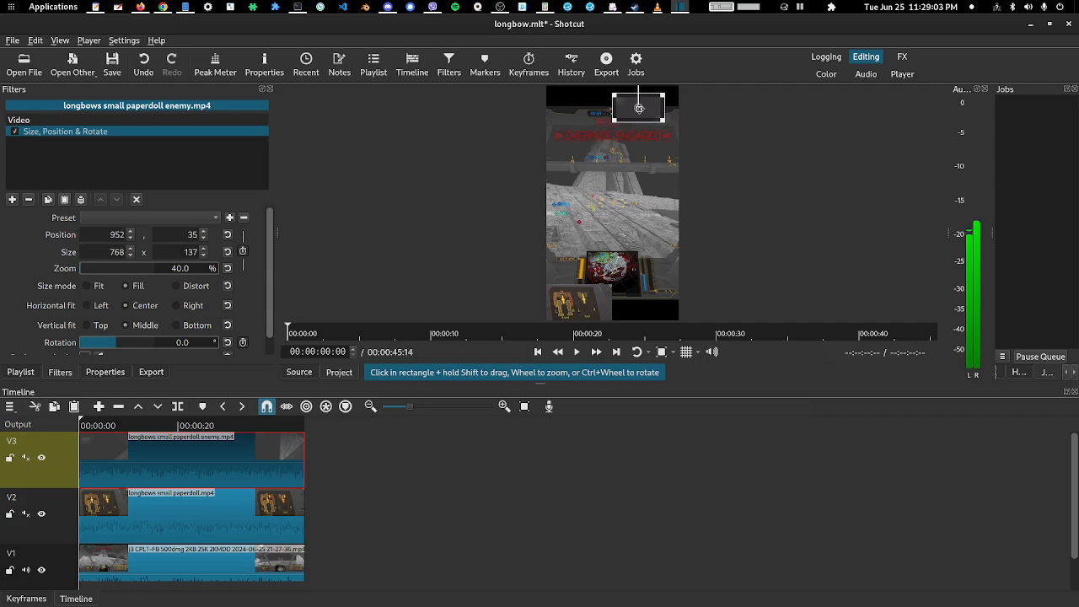
pyautogui.scroll(2, 638, 108)
pyautogui.scroll(-1, 638, 109)
pyautogui.moveTo(639, 109); pyautogui.dragTo(653, 110)
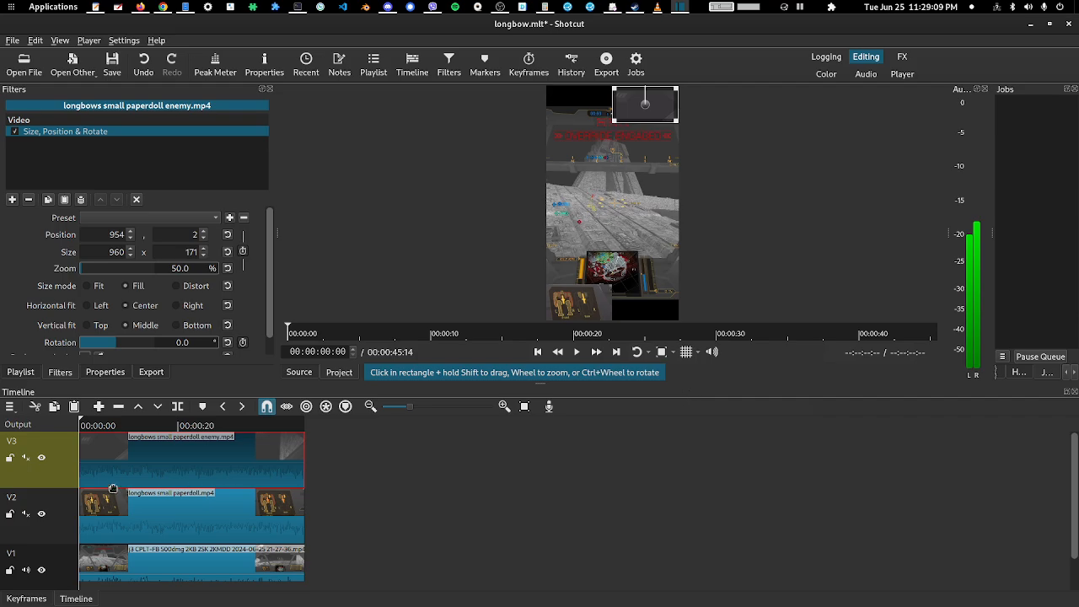
pyautogui.moveTo(122, 423); pyautogui.dragTo(225, 423)
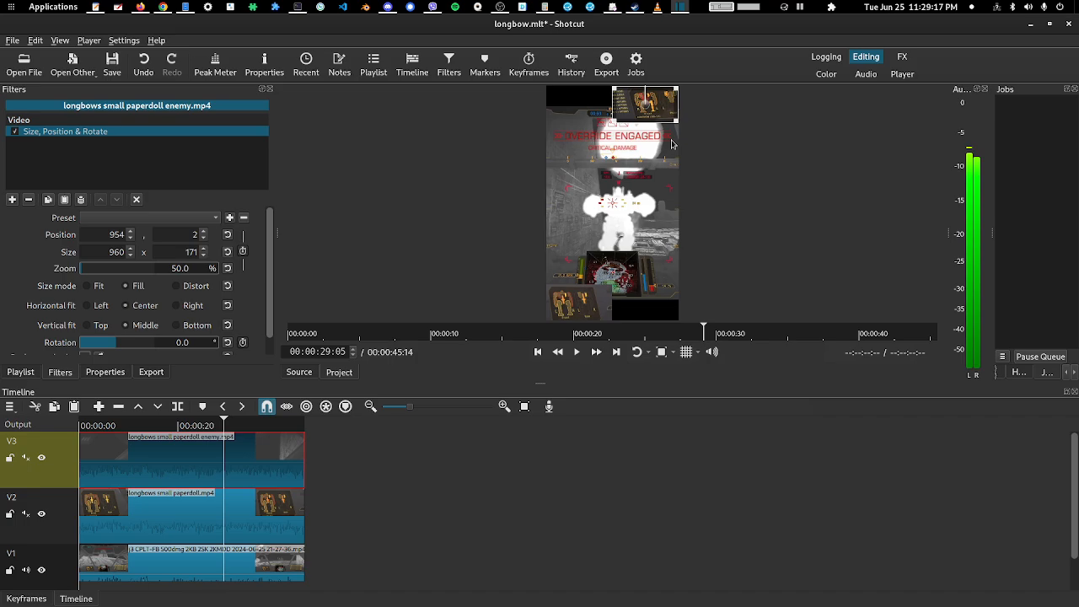